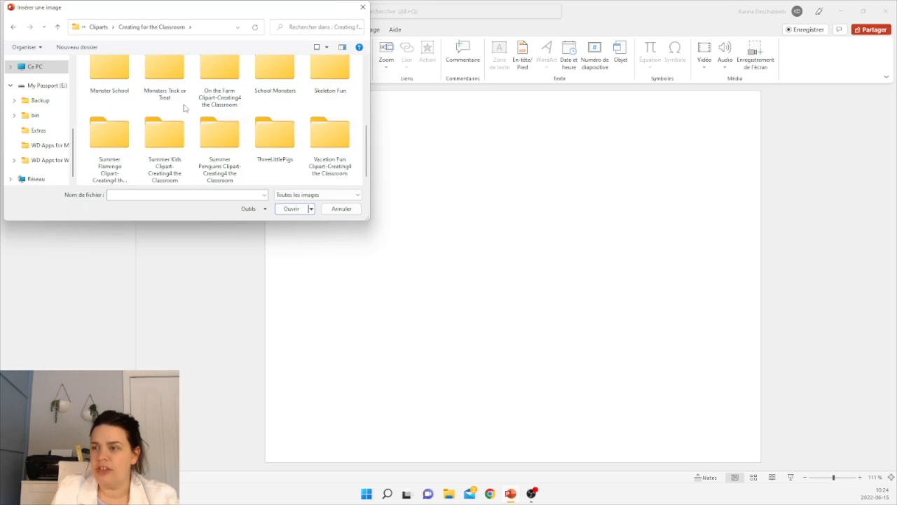
Step: Insert the Summer Flamingo 2 image from the Summer Flamingo Clipart folder
double_click(110, 137)
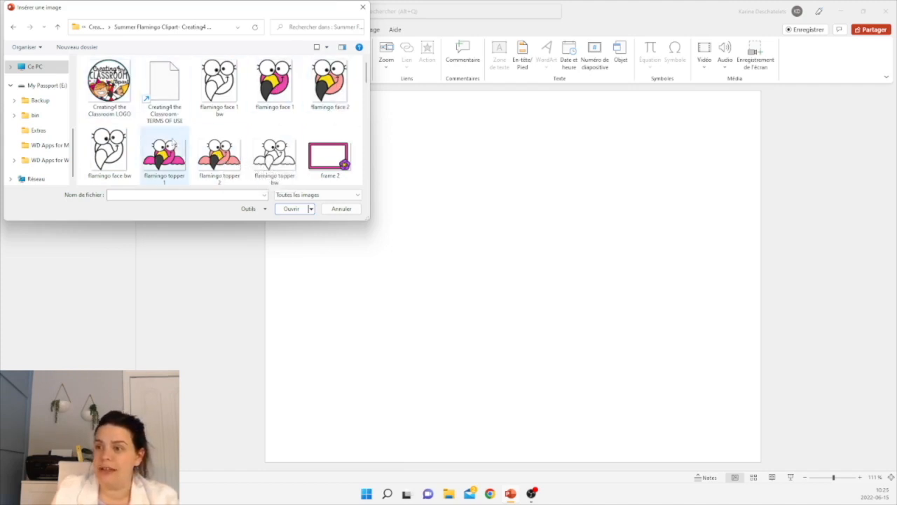
scroll(220, 151, down, 1)
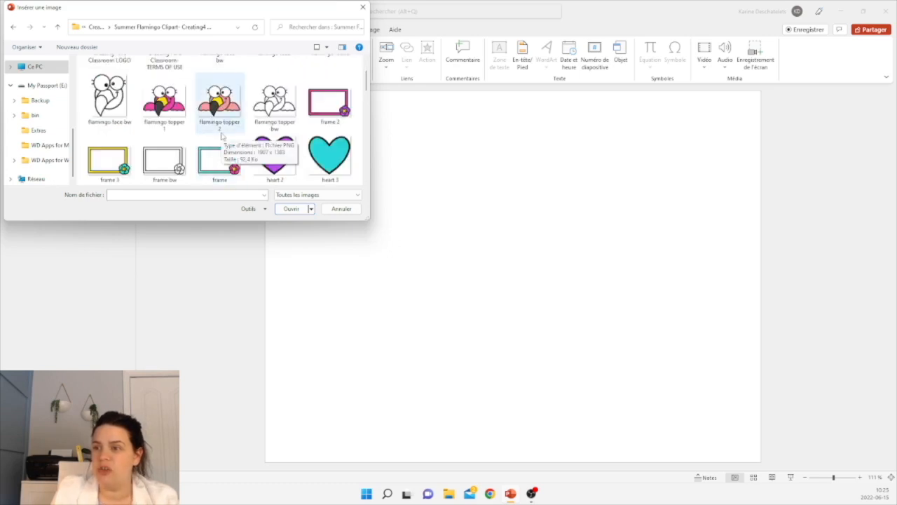
scroll(224, 137, down, 2)
scroll(229, 136, down, 3)
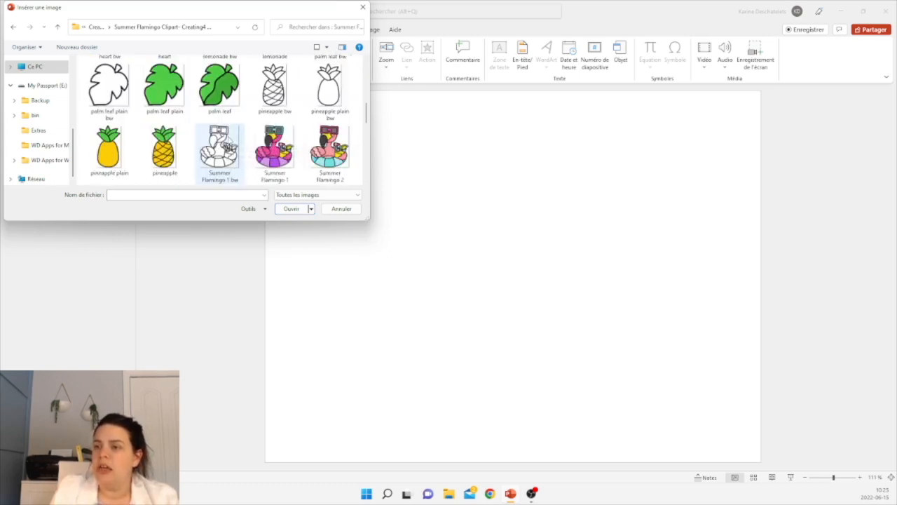
scroll(330, 147, up, 1)
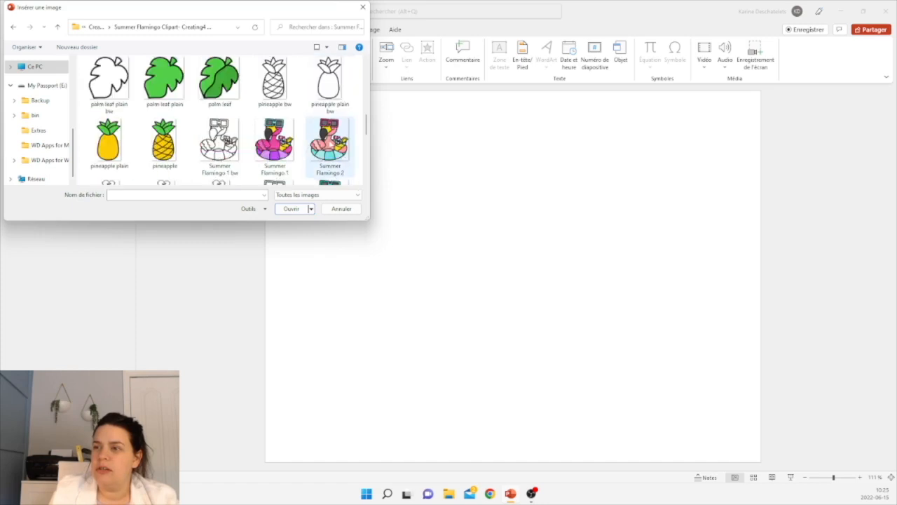
scroll(259, 149, down, 3)
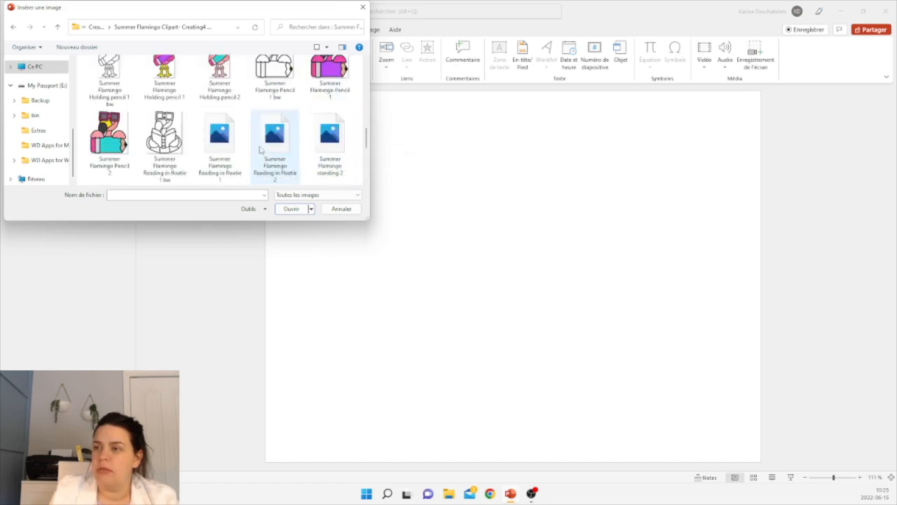
scroll(210, 140, down, 2)
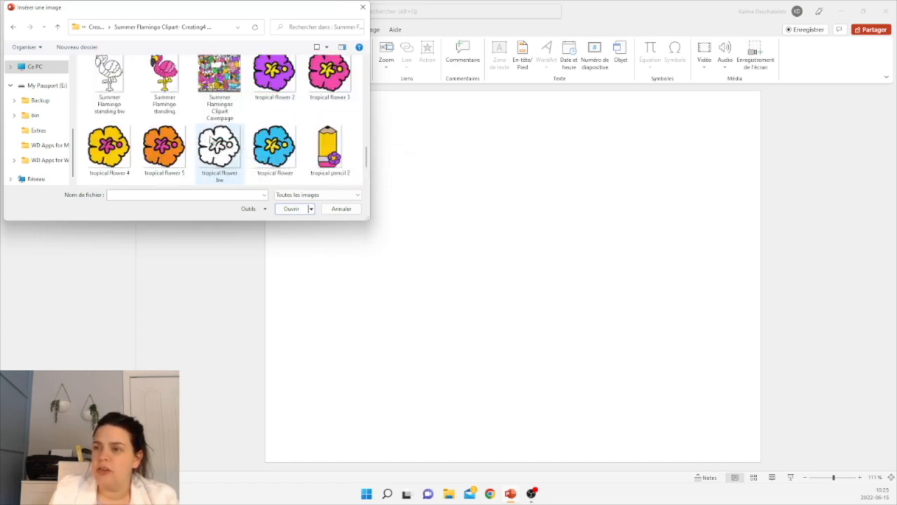
scroll(228, 160, up, 3)
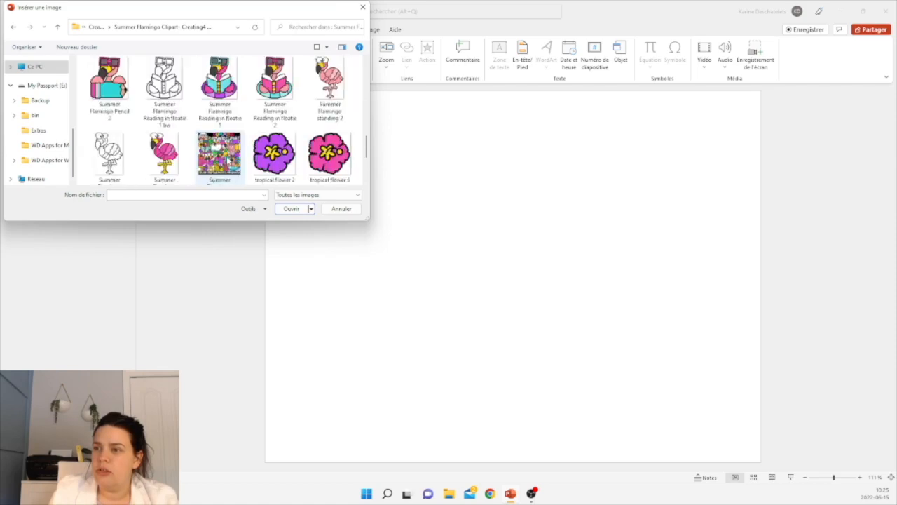
scroll(228, 160, down, 3)
click(327, 138)
click(291, 208)
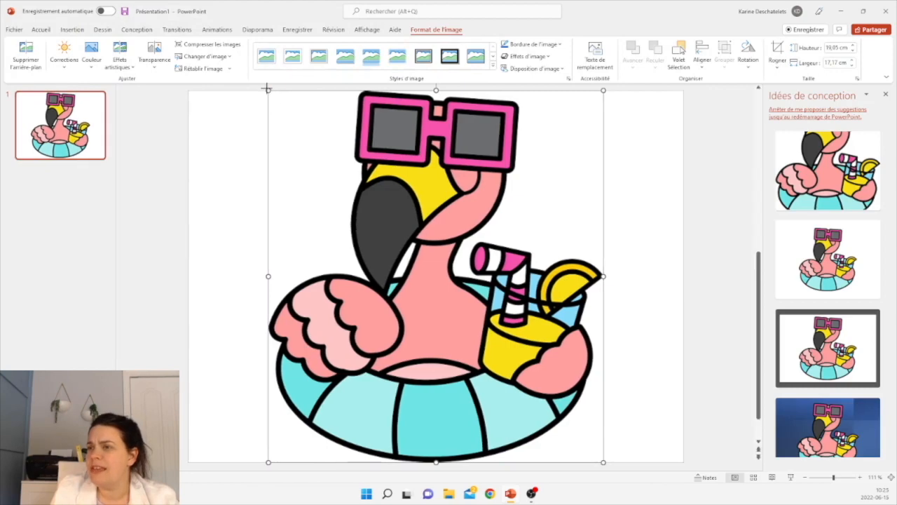
Step: Shrink the flamingo to about 14.09 cm high by 12.7 cm wide and move it to overhang the slide's lower-right corner
drag(267, 88, 356, 186)
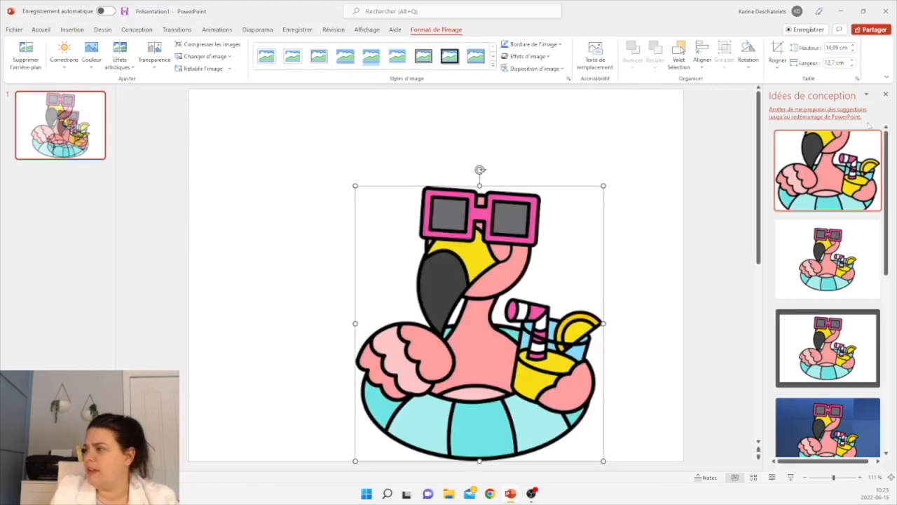
click(886, 94)
drag(531, 265, 640, 290)
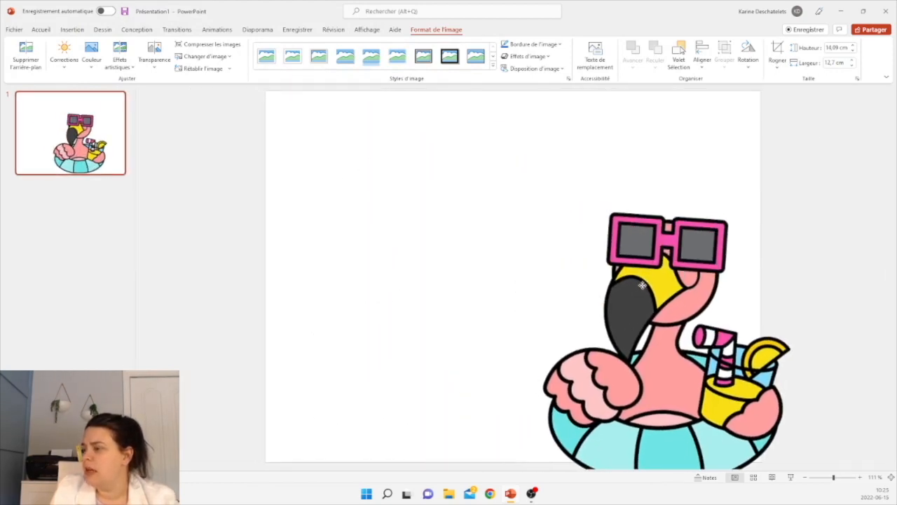
click(819, 215)
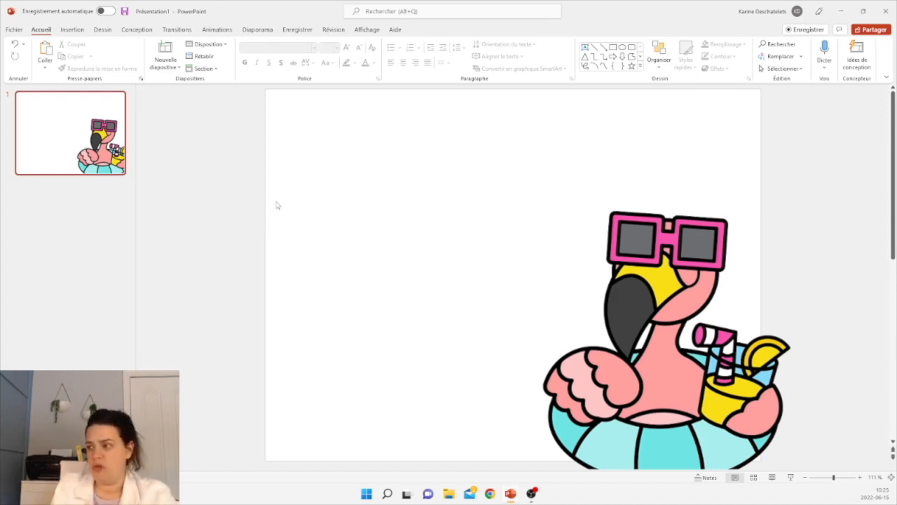
Step: Draw a rectangle covering the whole slide, about 19.05 cm high by 25.4 cm wide
click(74, 32)
click(162, 53)
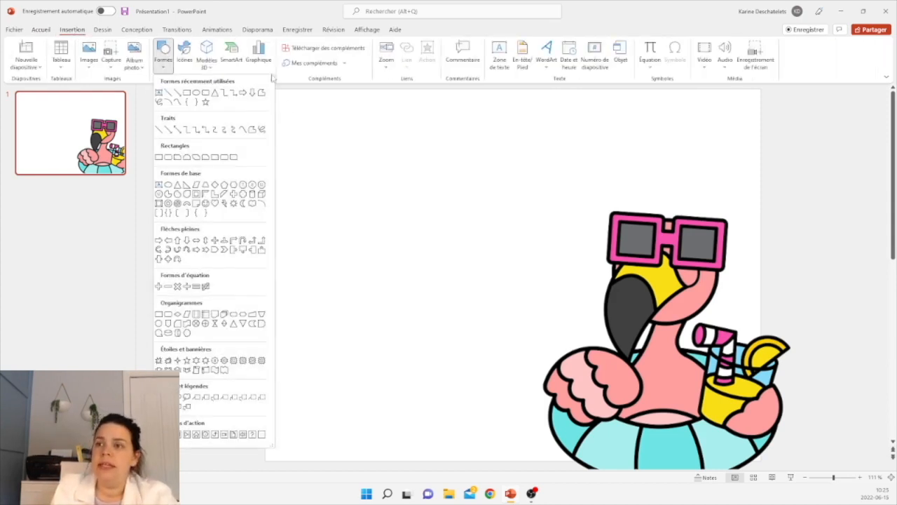
click(195, 95)
drag(265, 89, 760, 460)
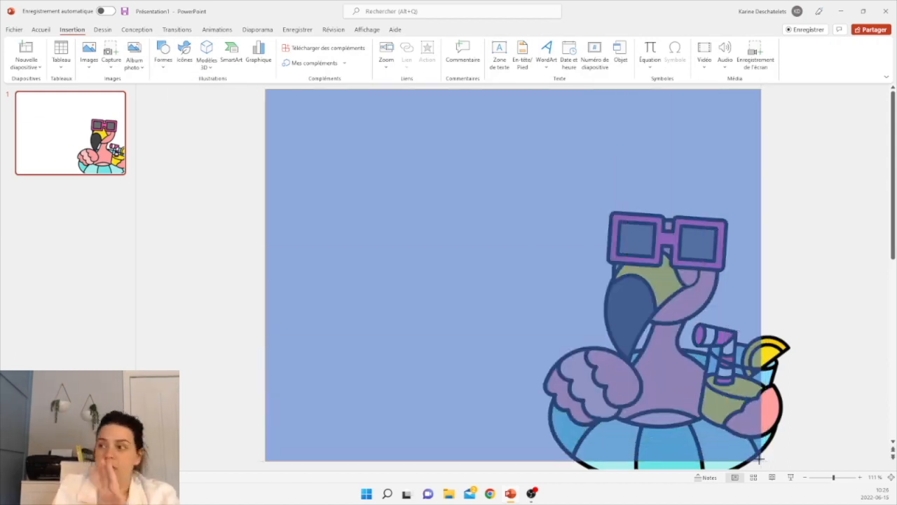
drag(760, 460, 761, 461)
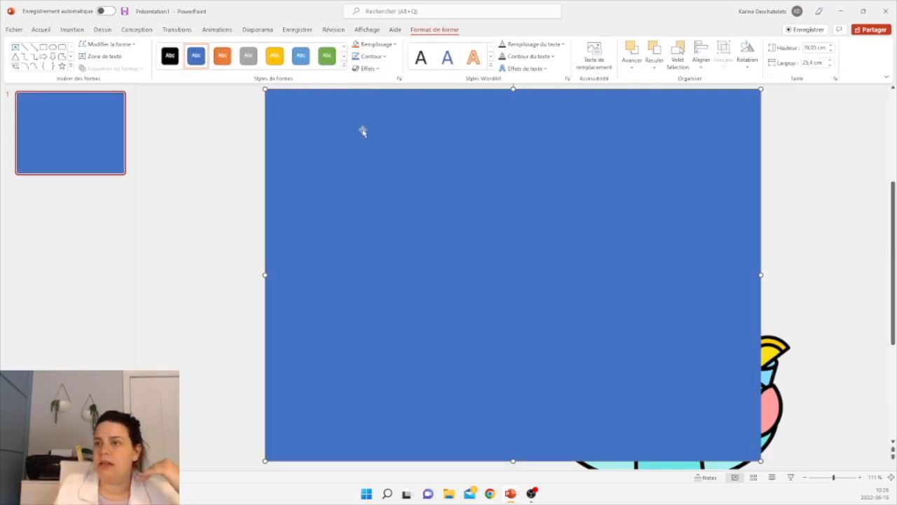
Step: Give the slide-sized rectangle a 3 pt black outline and remove its fill
click(344, 67)
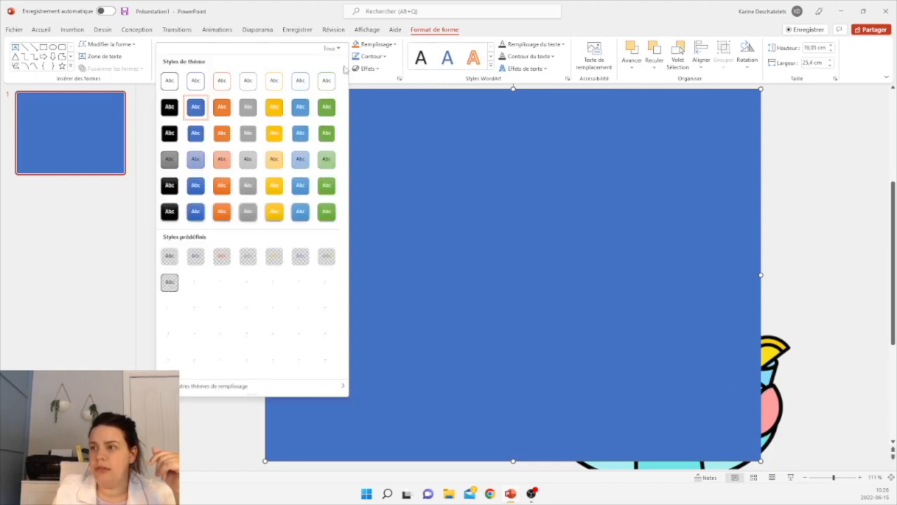
click(169, 80)
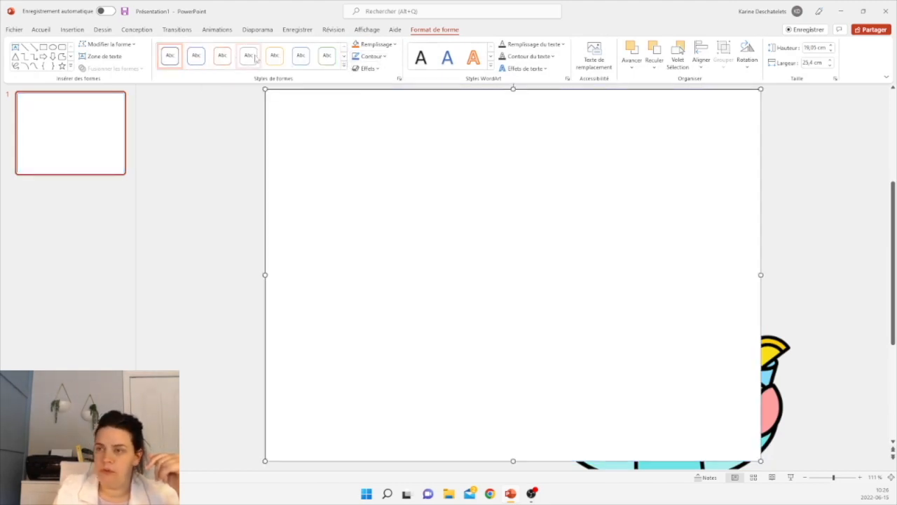
click(371, 56)
mouse_move(379, 201)
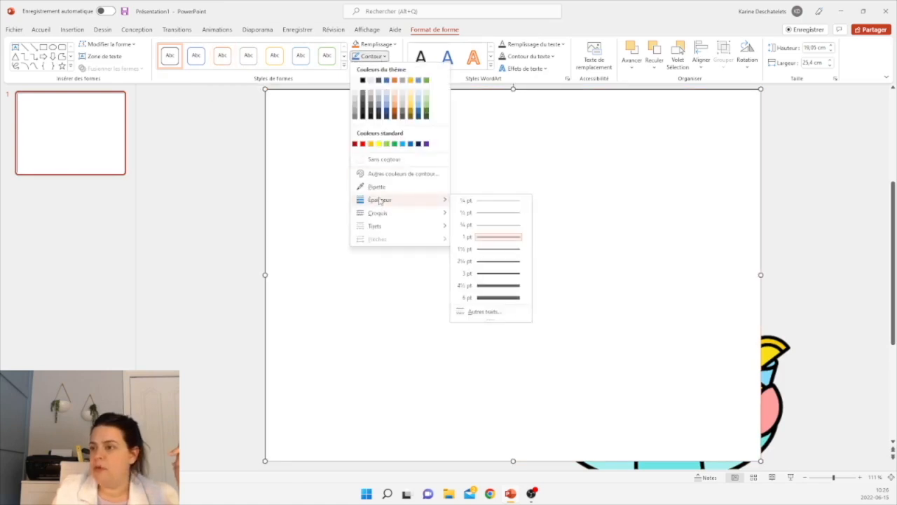
click(494, 273)
click(376, 44)
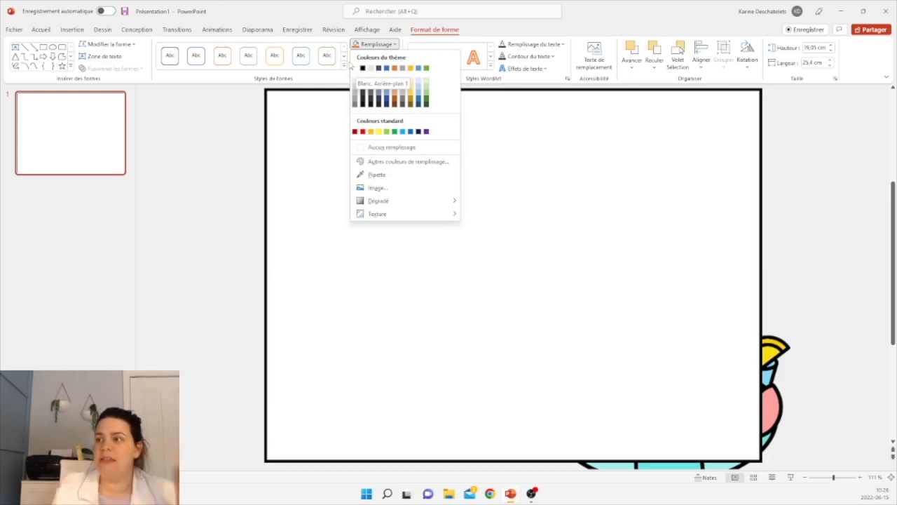
click(375, 148)
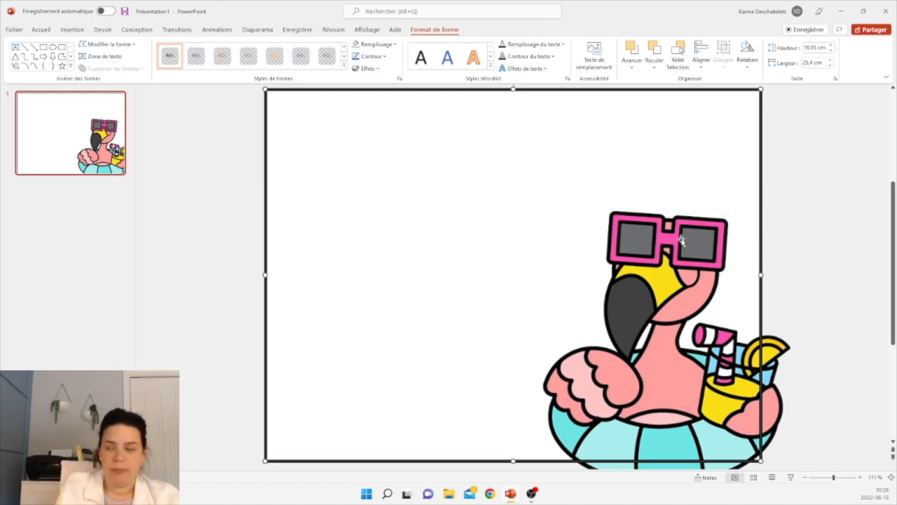
Step: Look at the bring-forward options available for the flamingo picture
click(673, 290)
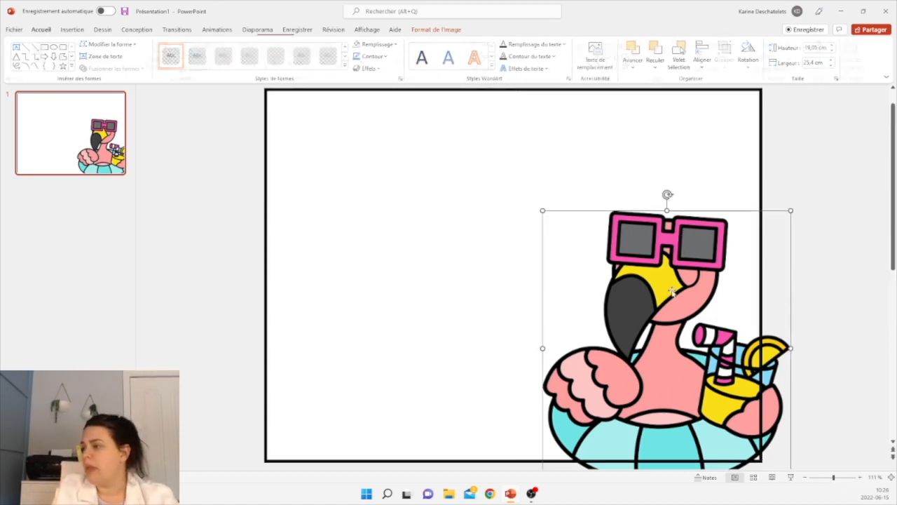
click(455, 30)
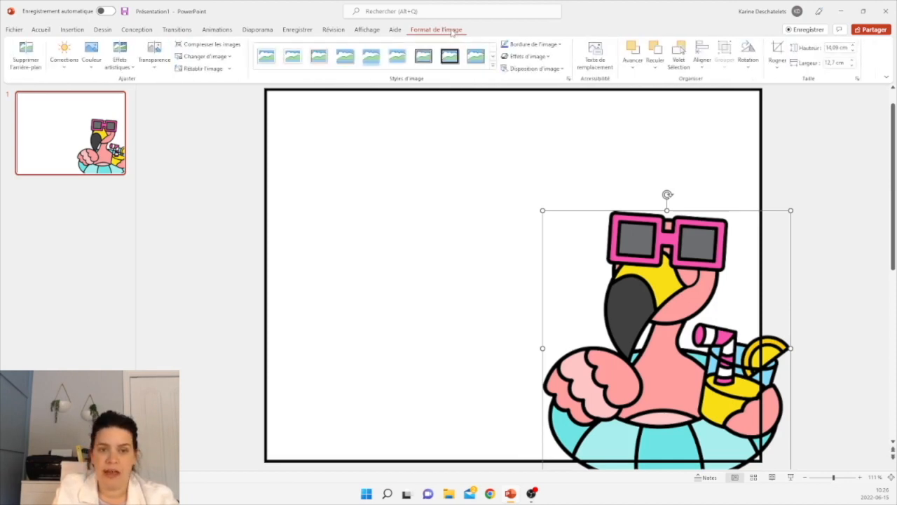
click(635, 66)
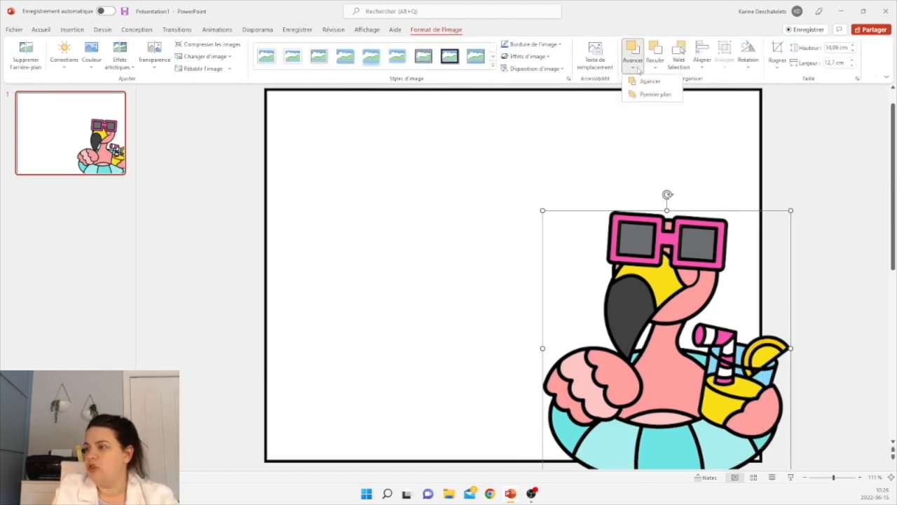
click(868, 178)
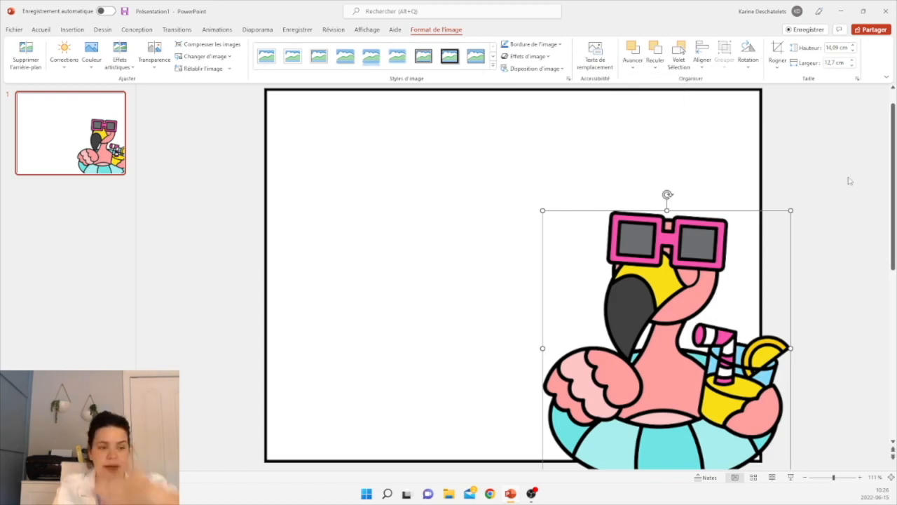
click(744, 168)
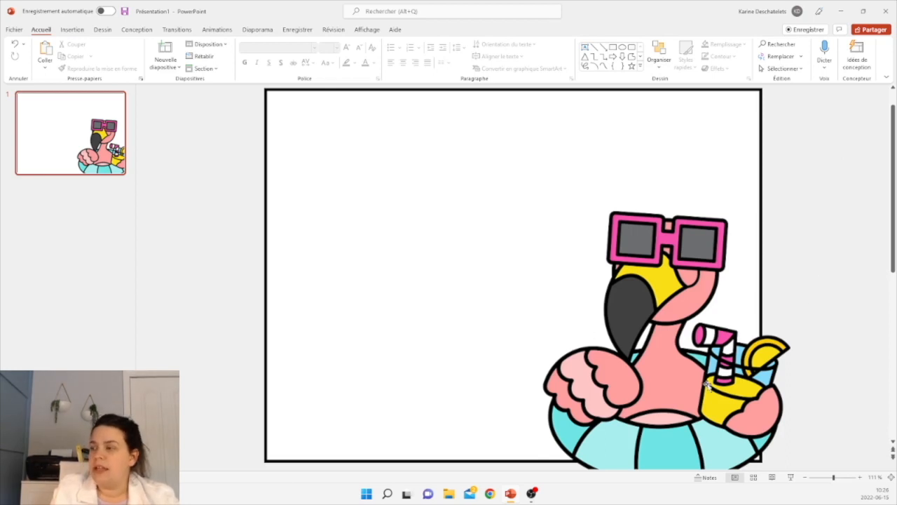
Step: Open the formatting options for the slide background
right_click(194, 164)
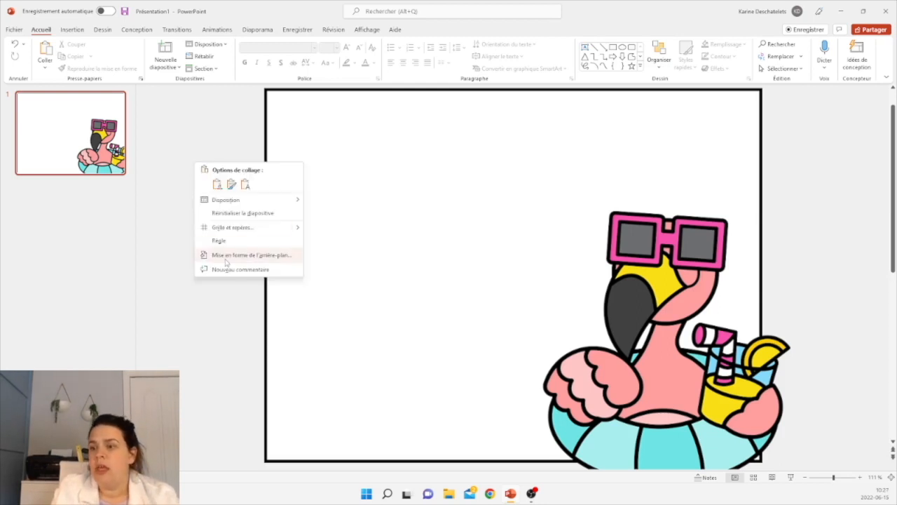
click(251, 138)
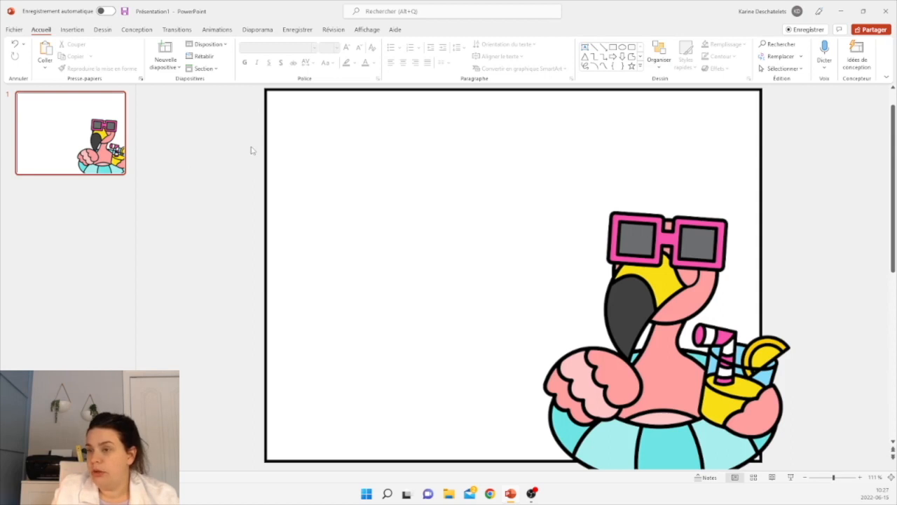
right_click(252, 150)
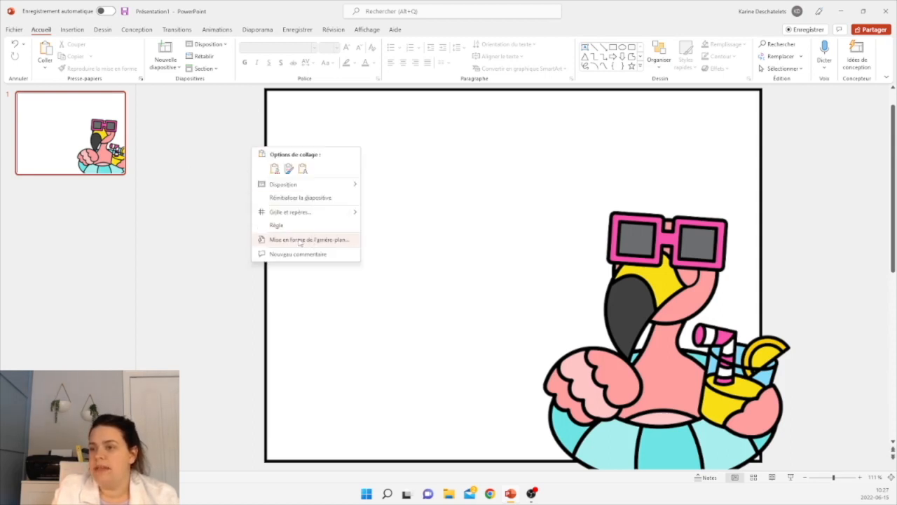
click(300, 241)
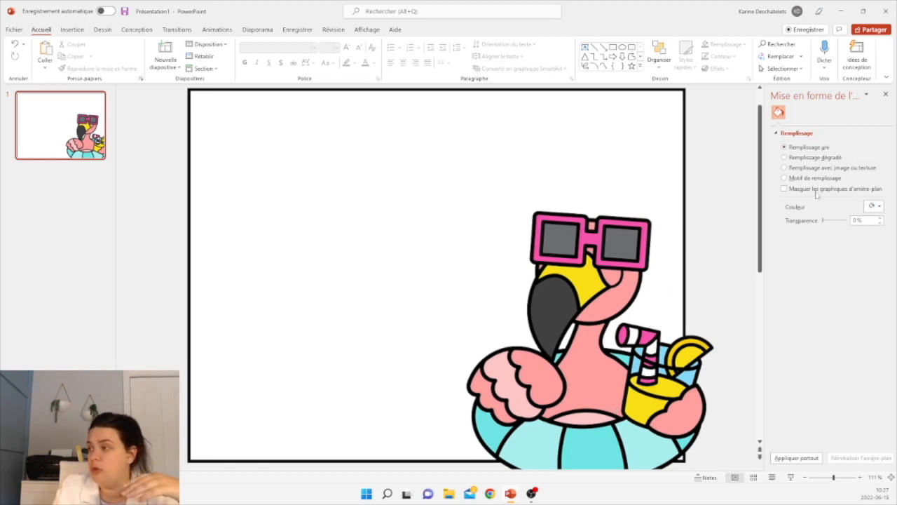
Step: Fill the slide background with the yellow sampled from the flamingo's face using the eyedropper
click(880, 207)
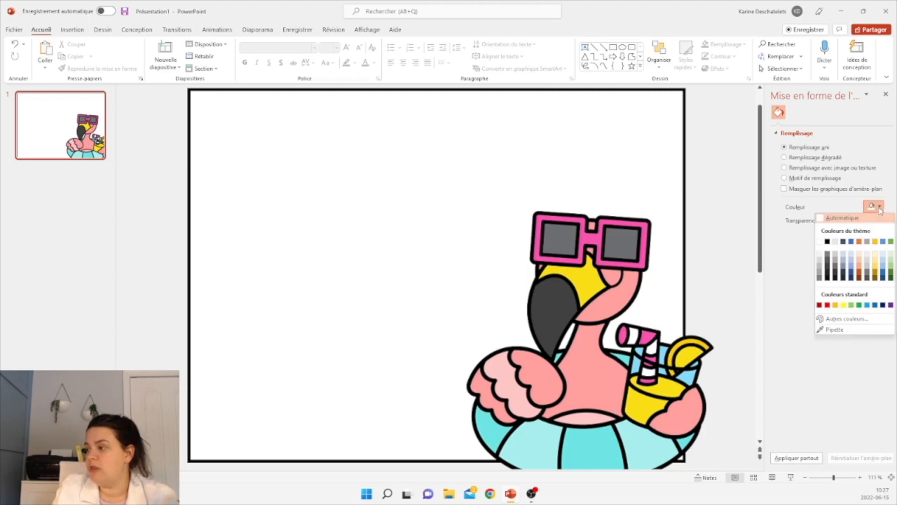
click(834, 330)
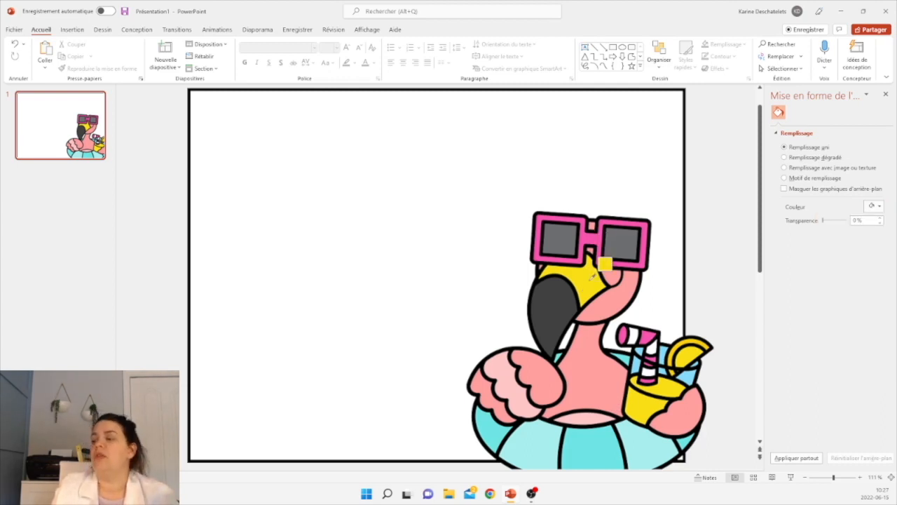
click(592, 278)
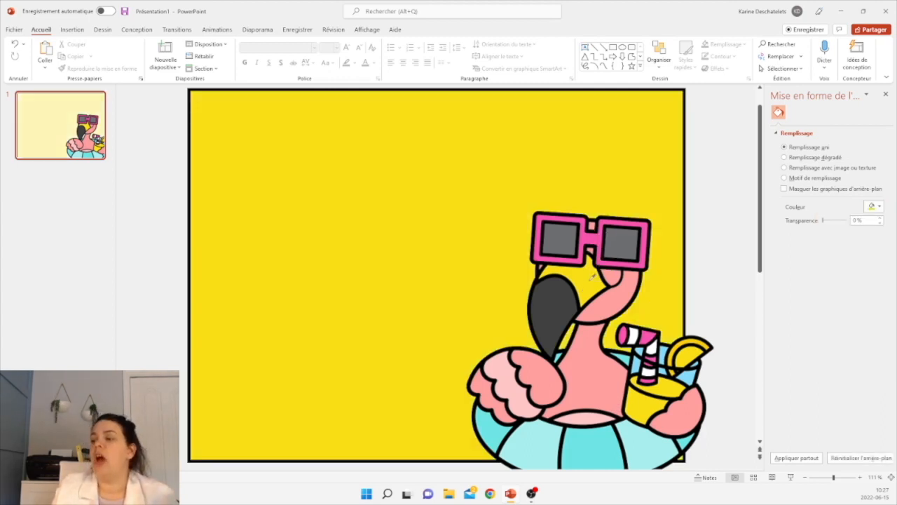
Step: Fill the slide background with the light turquoise sampled from the flamingo's swim ring using the eyedropper
click(881, 209)
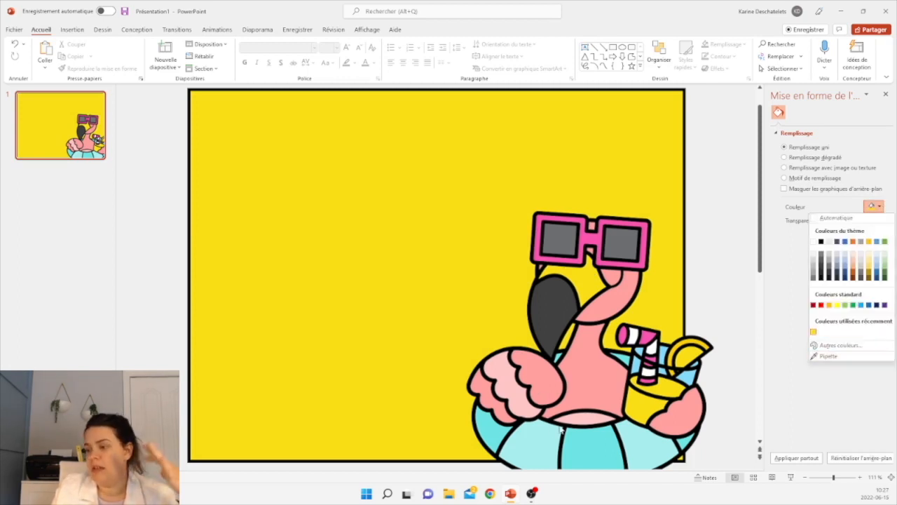
click(829, 355)
click(559, 430)
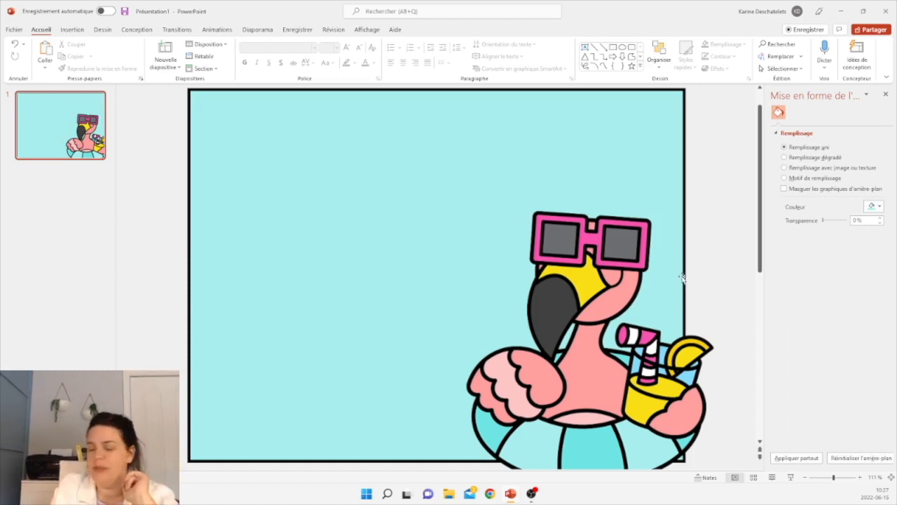
Step: Fill the slide background with the picture 4068645 from the Freepik folder inside the Images folder
click(788, 168)
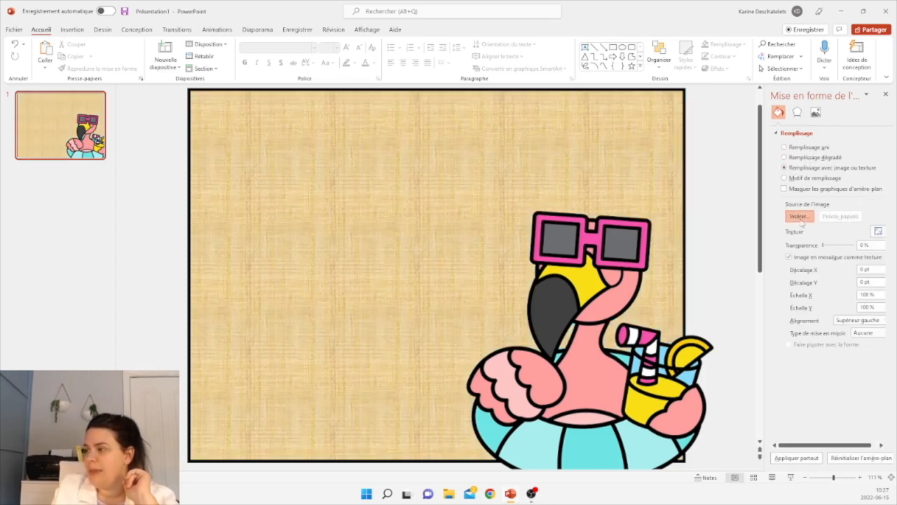
click(799, 216)
click(416, 205)
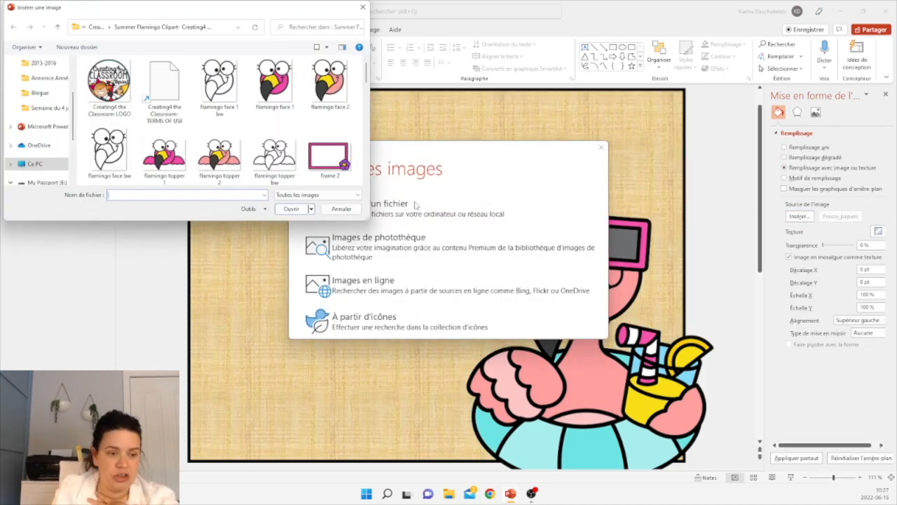
scroll(39, 113, up, 1)
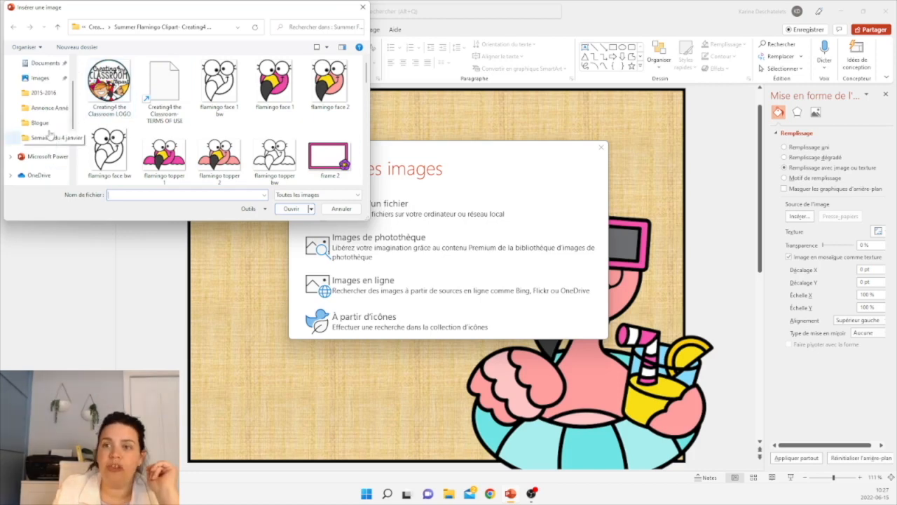
click(40, 79)
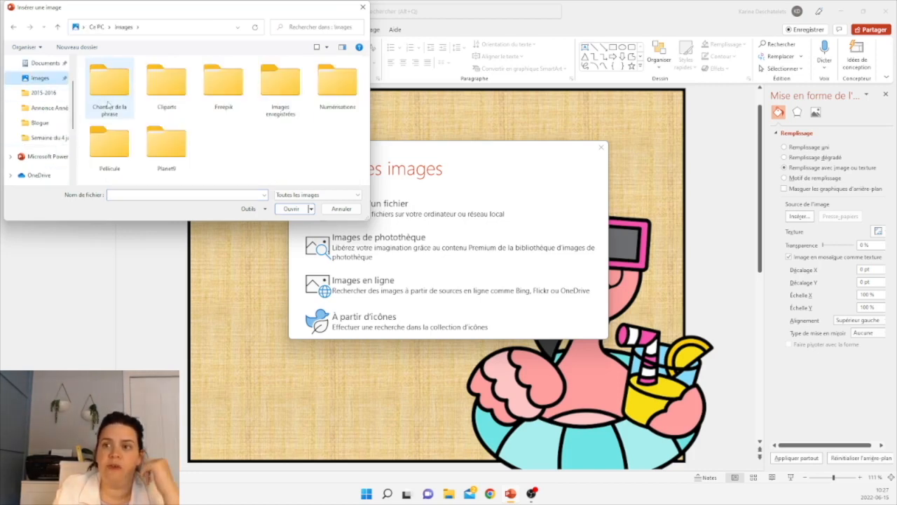
double_click(219, 84)
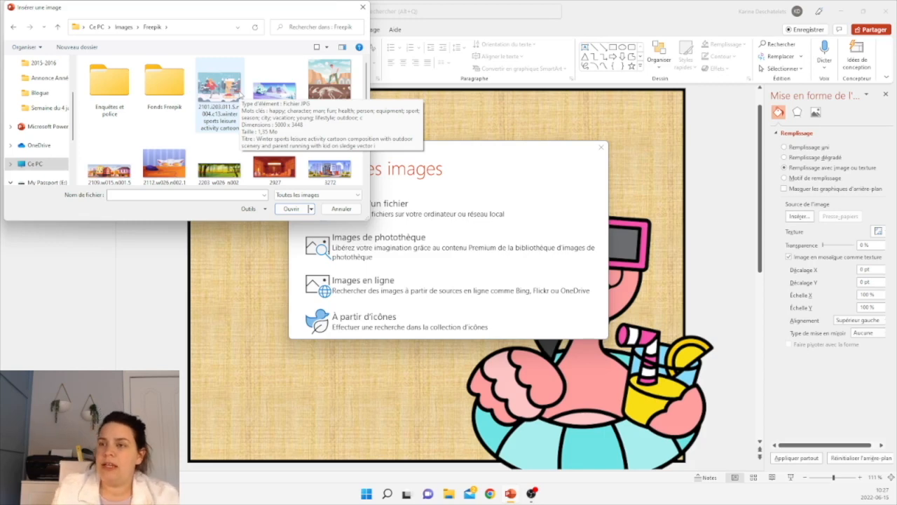
scroll(191, 118, down, 1)
scroll(191, 118, down, 2)
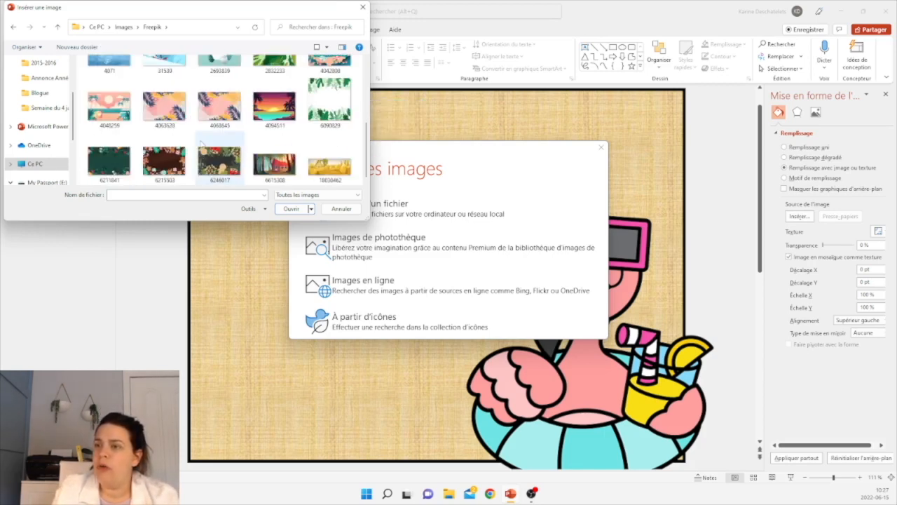
click(219, 105)
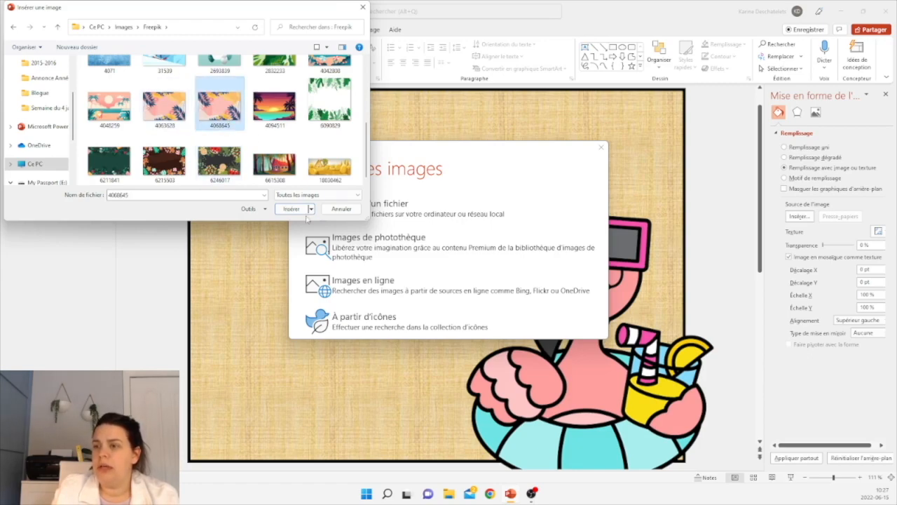
click(291, 209)
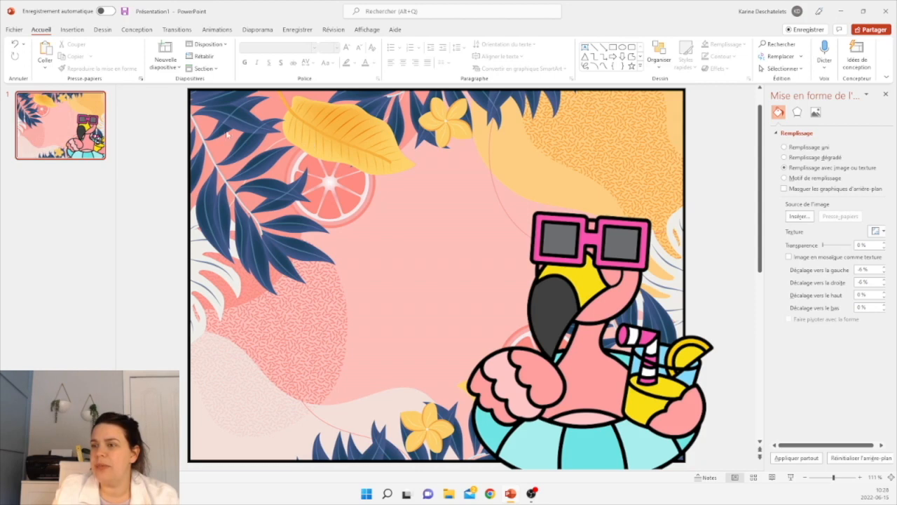
Step: Draw a rectangle about 17.09 cm high and 22.98 cm wide inside the black border, leaving a margin of background around it
click(72, 29)
click(169, 52)
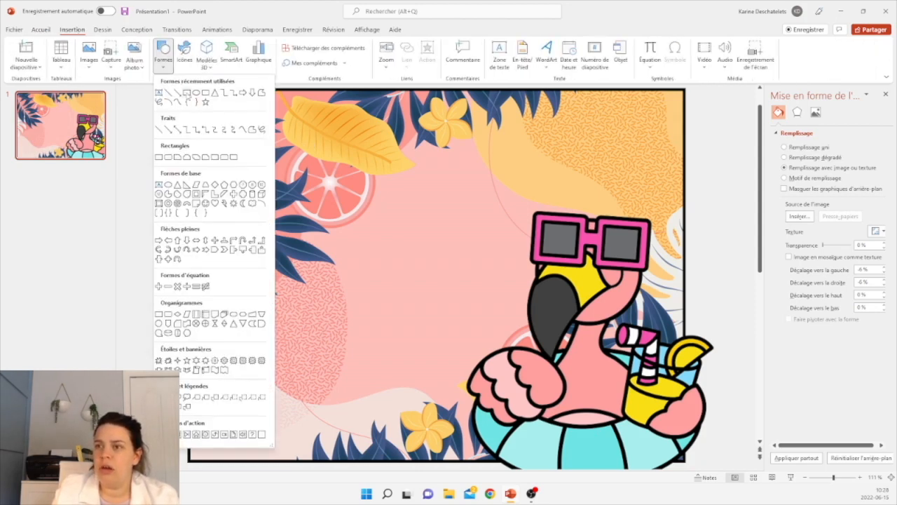
click(187, 96)
drag(210, 106, 659, 440)
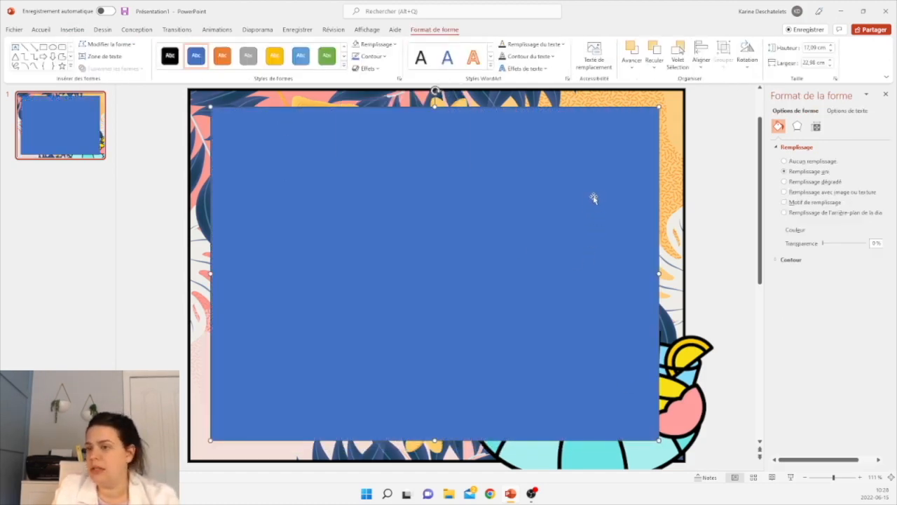
Step: Nudge the rectangle sideways and center it horizontally on the slide
key(Right)
key(Right)
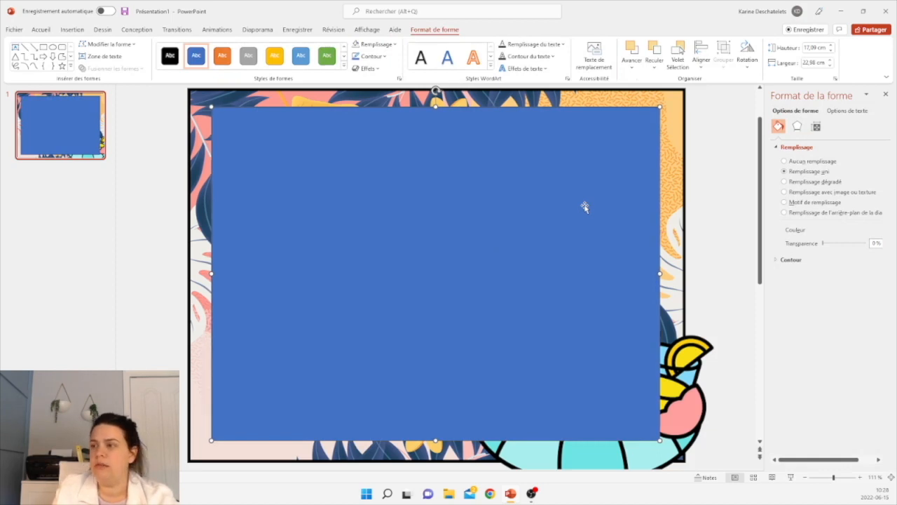
click(701, 63)
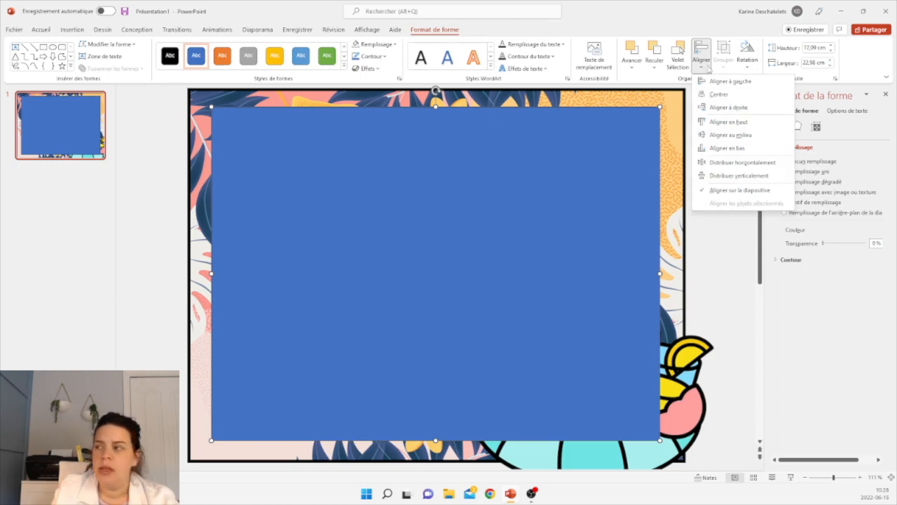
click(715, 95)
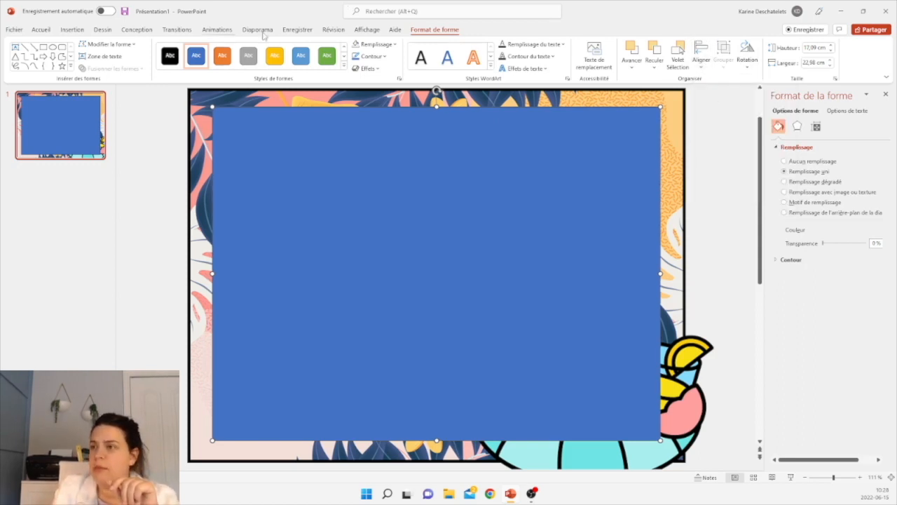
Step: Fill the rectangle with white and remove its outline
click(374, 44)
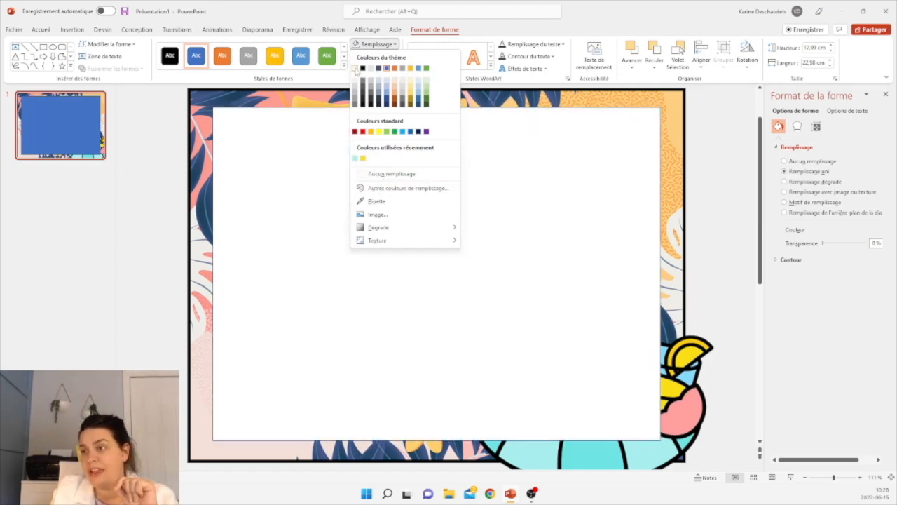
click(356, 68)
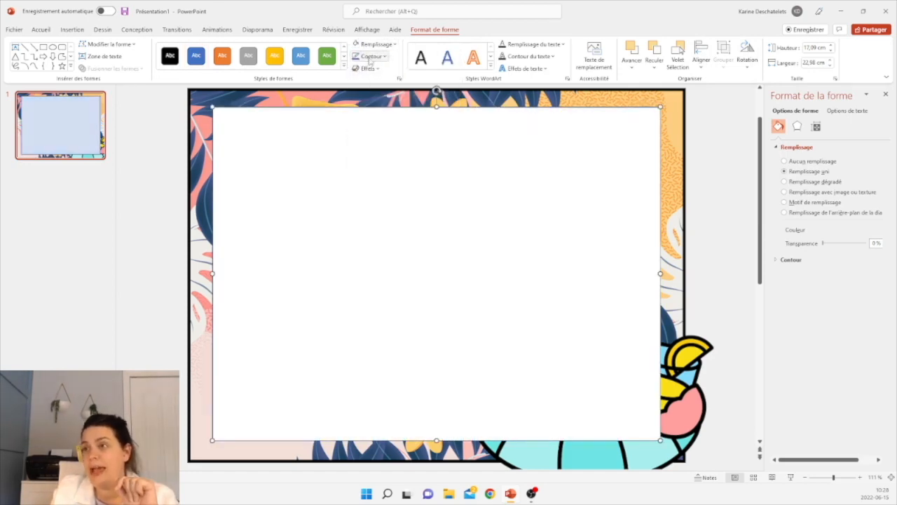
click(372, 56)
click(379, 188)
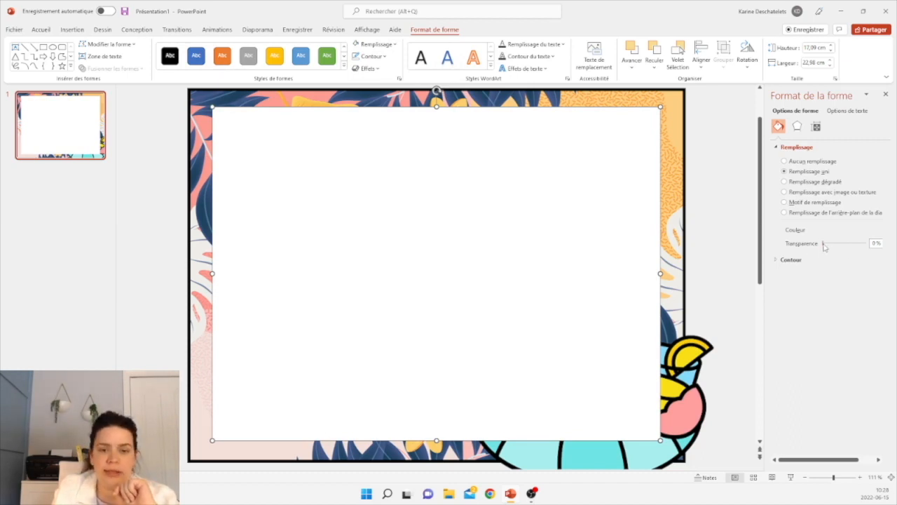
Step: Set the white rectangle's fill transparency to 16% and send it backward behind the flamingo
drag(825, 244, 831, 247)
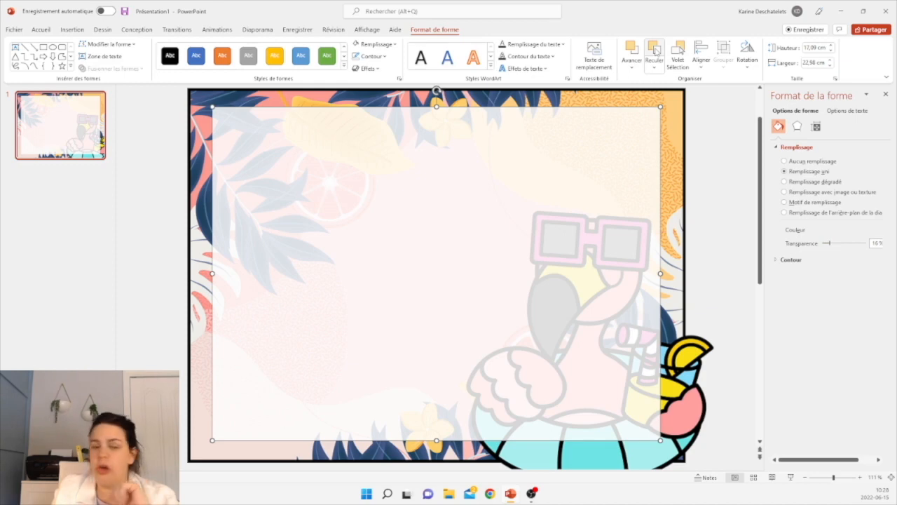
click(655, 51)
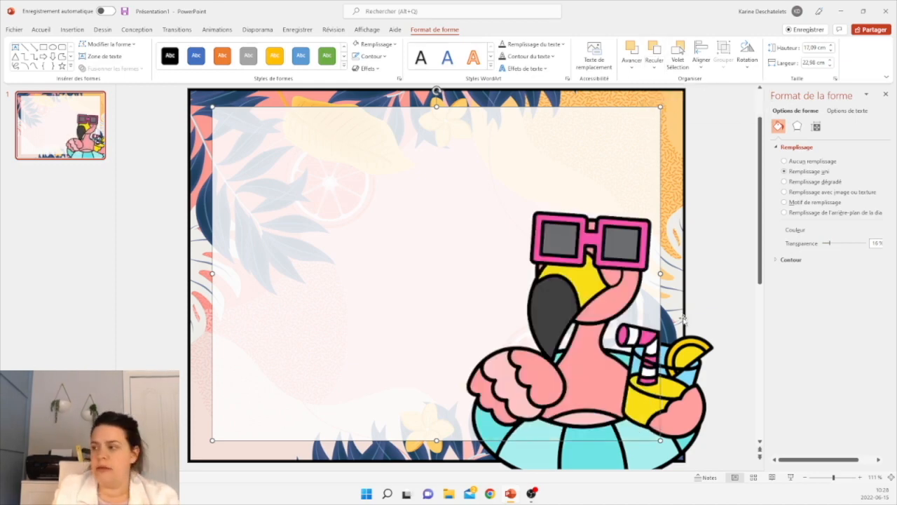
click(726, 291)
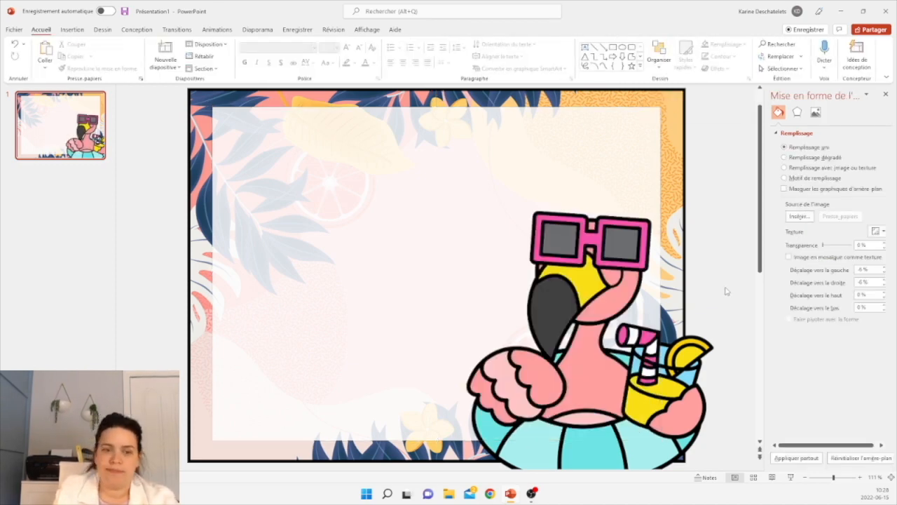
Step: Duplicate the finished flamingo slide as a second slide by copying and pasting it
click(68, 127)
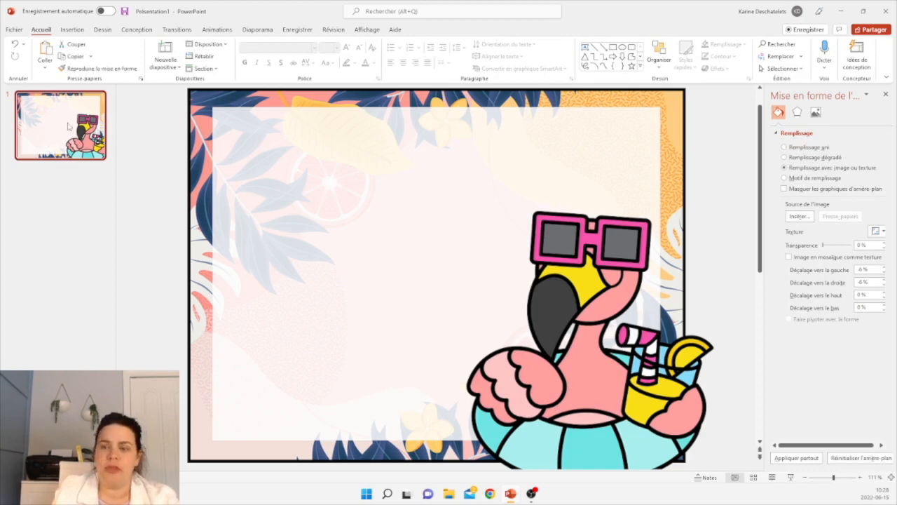
key(ctrl+v)
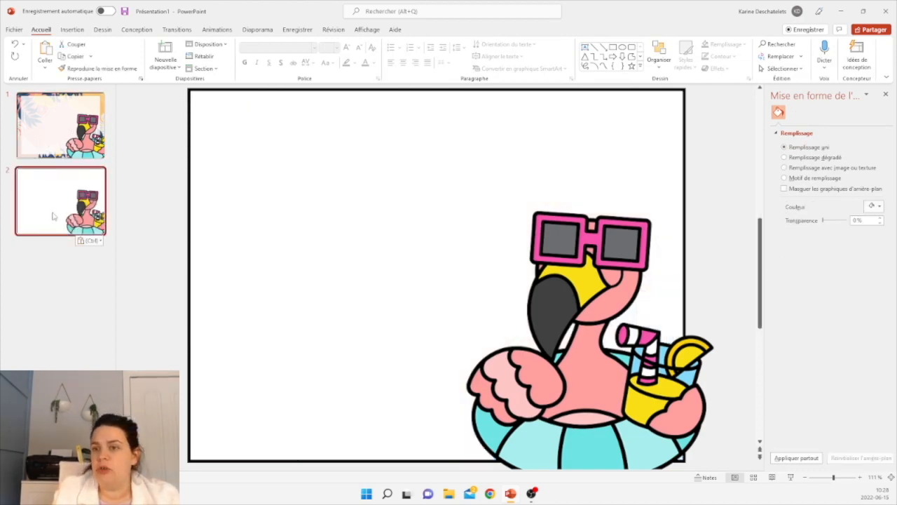
click(150, 162)
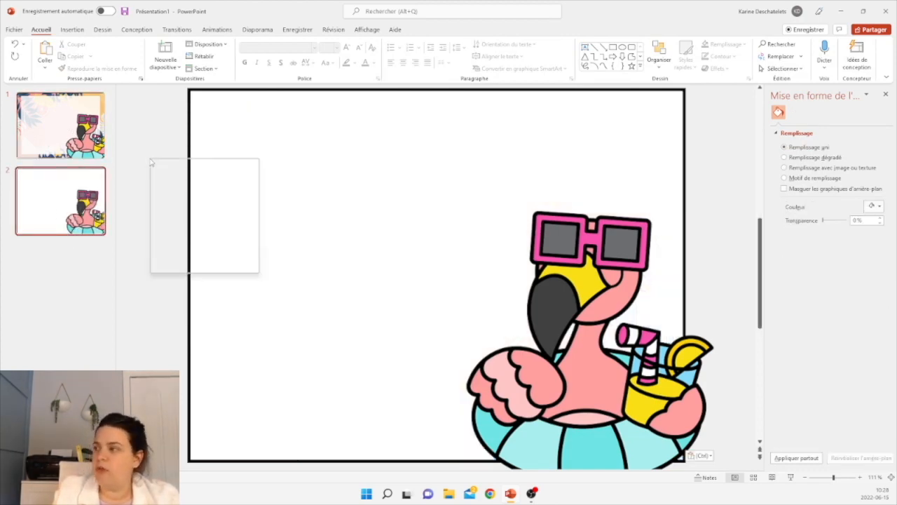
Step: Open the background formatting of the second slide and switch its fill to picture or texture
right_click(150, 162)
click(179, 254)
click(820, 170)
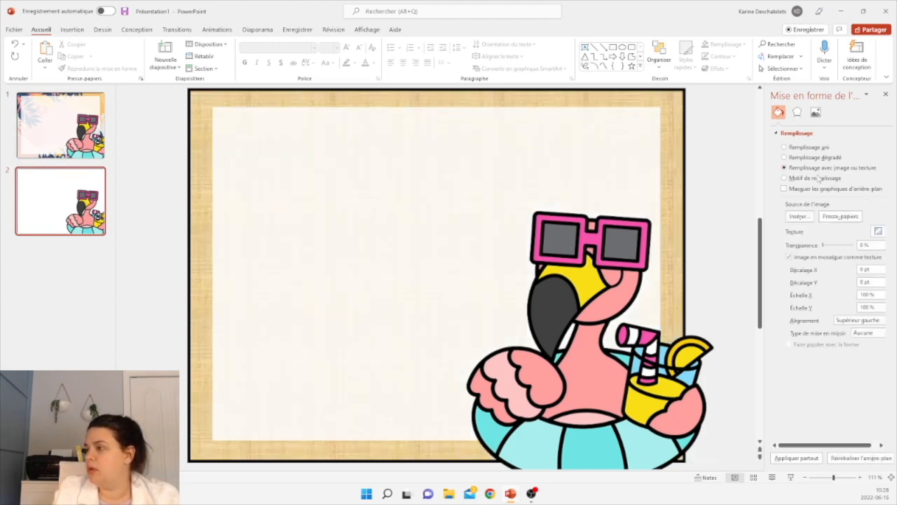